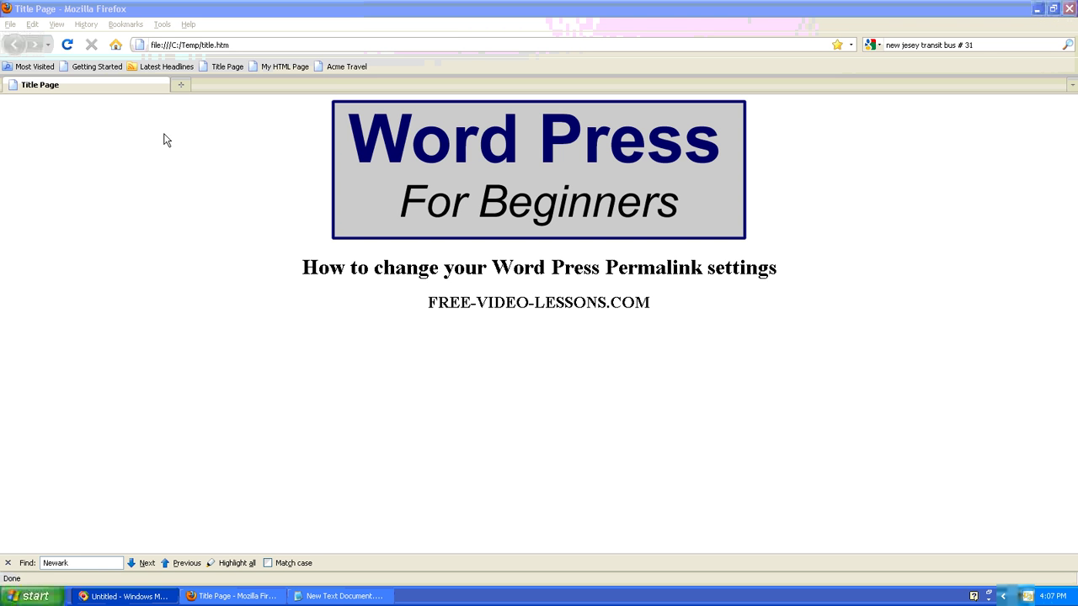
- Open the Acme Travel blog and log in to its WordPress dashboard as admin with the account password
click(331, 66)
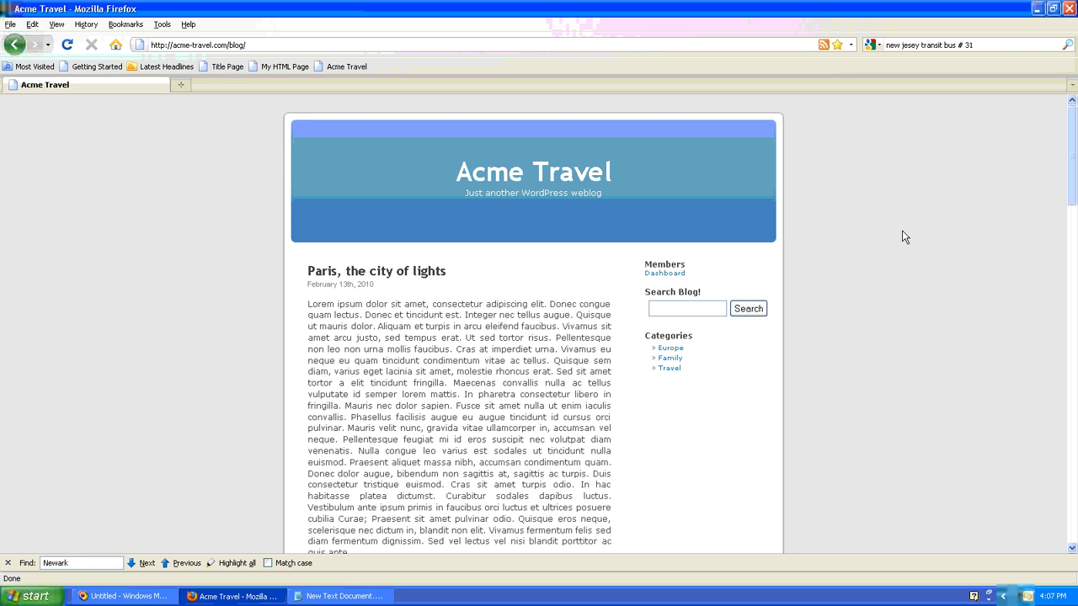
click(663, 276)
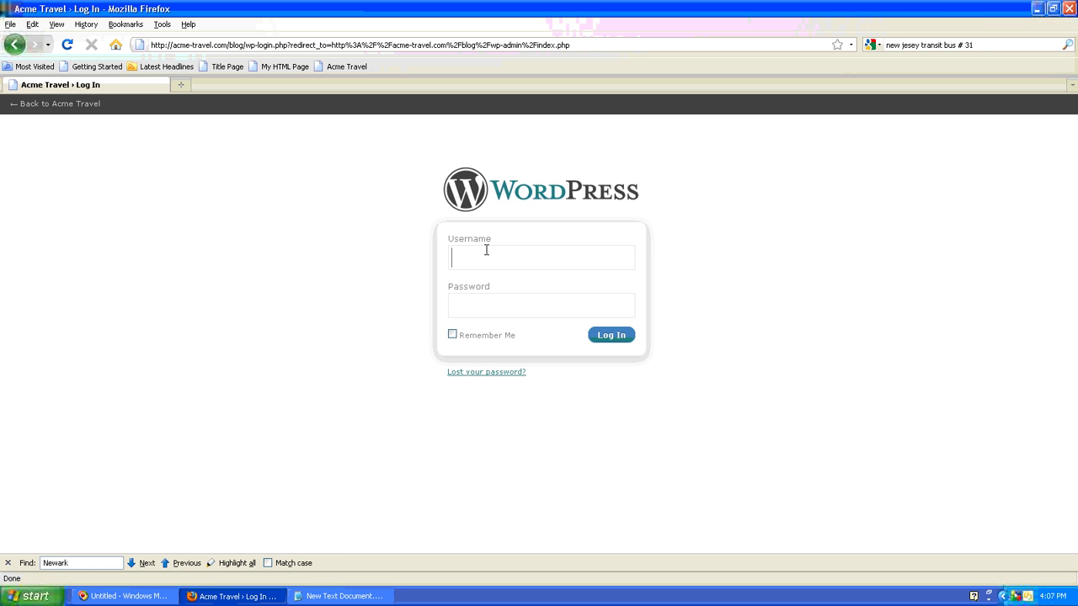
text(ad)
key(Return)
click(482, 305)
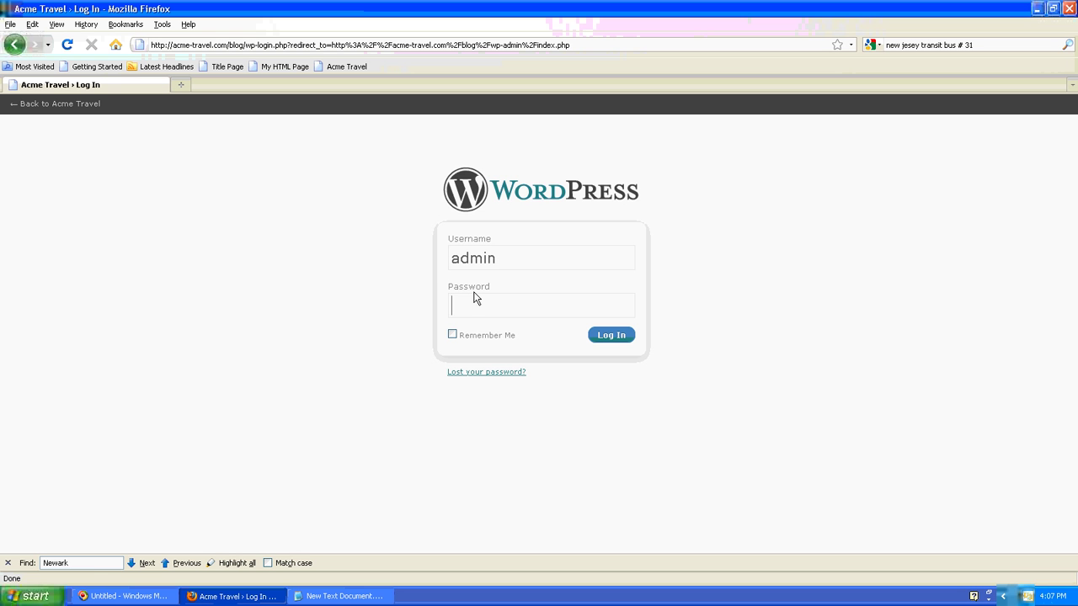
text(•••)
key(Return)
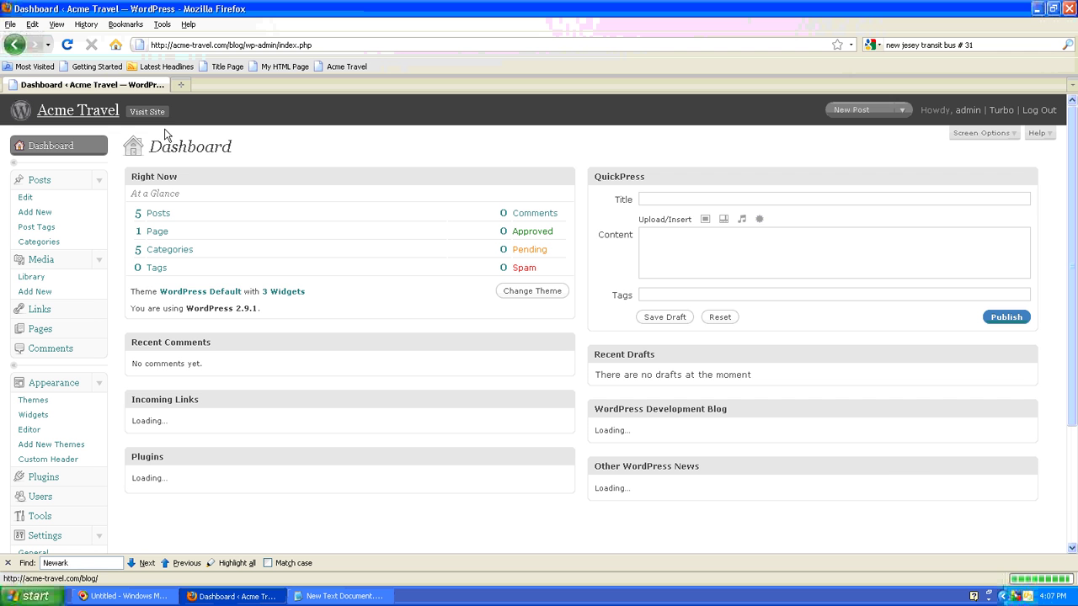
- Open the blog site in a separate tab and check the web address of the "Paris, the city of lights" post
right_click(148, 112)
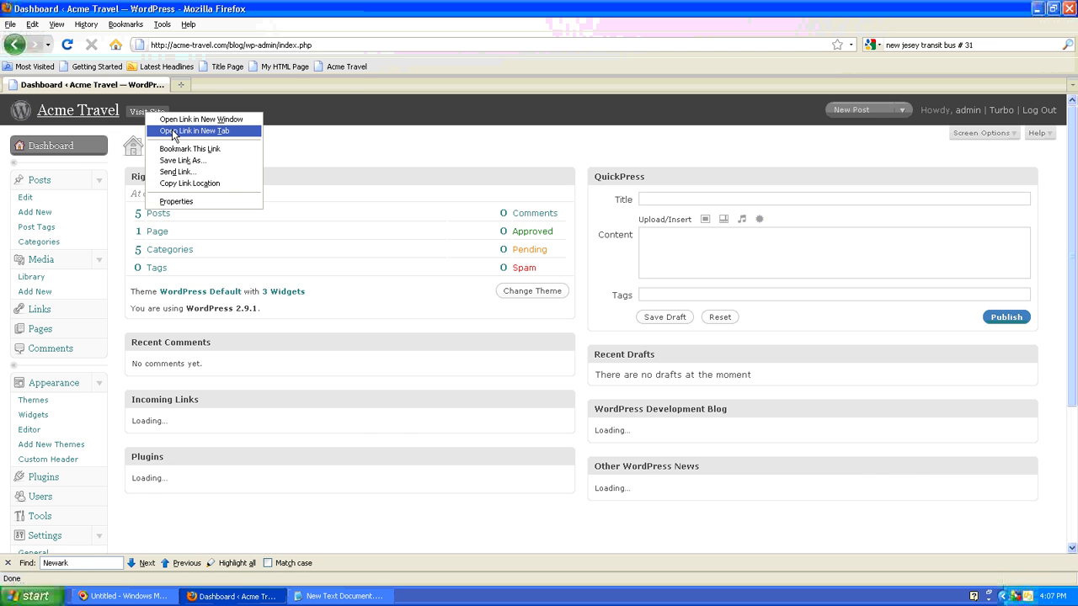
click(187, 131)
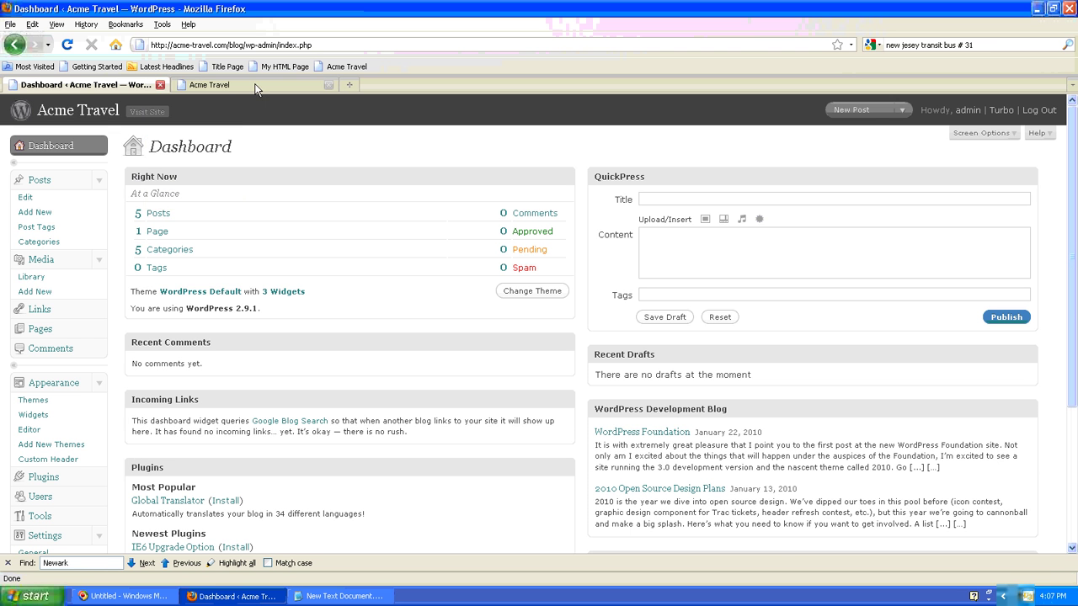
click(219, 84)
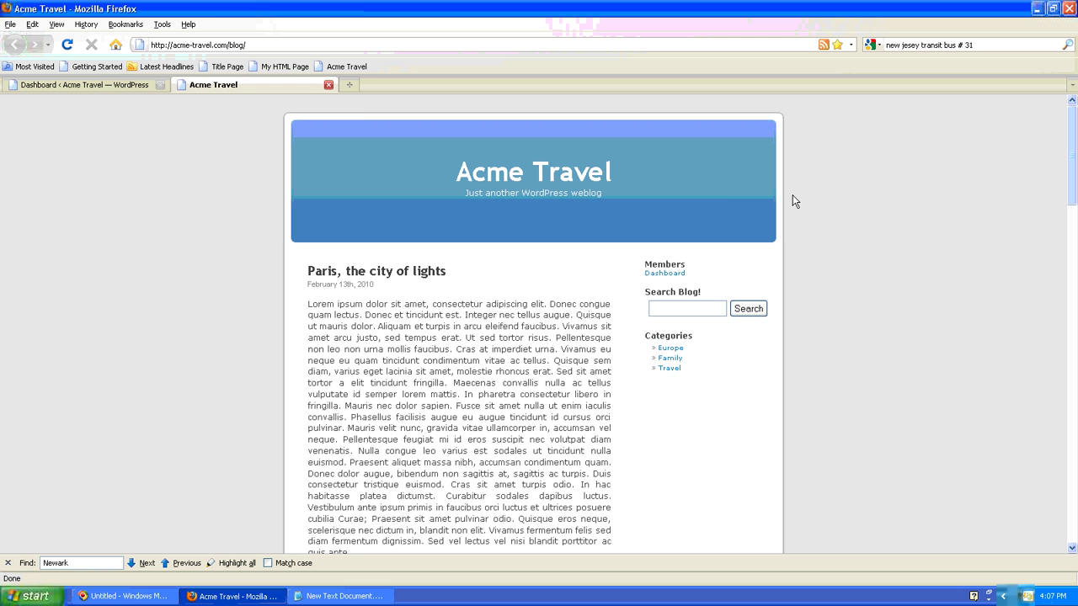
click(335, 275)
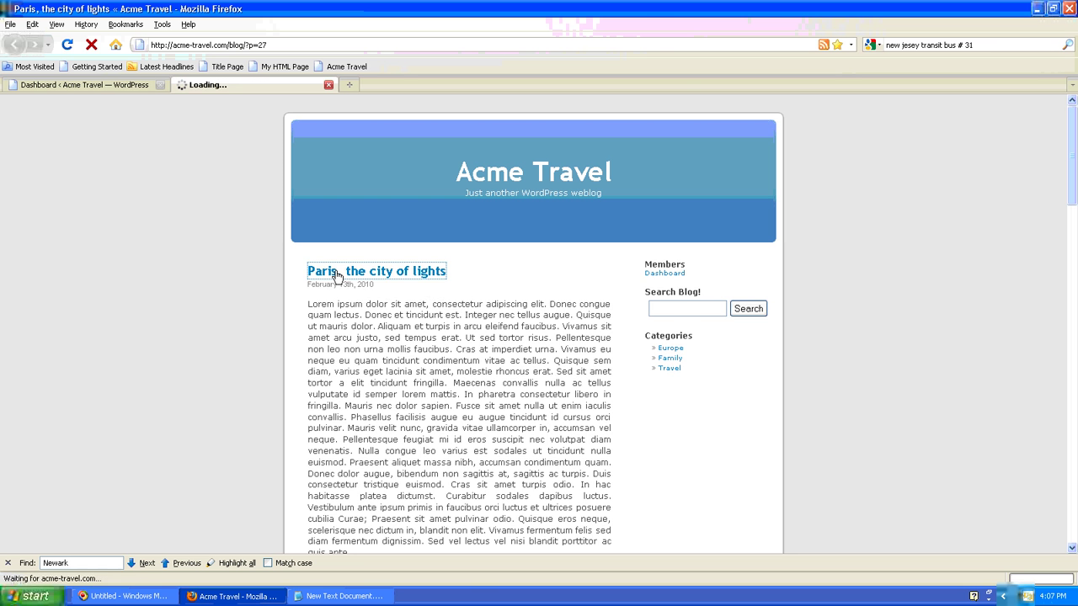
click(250, 44)
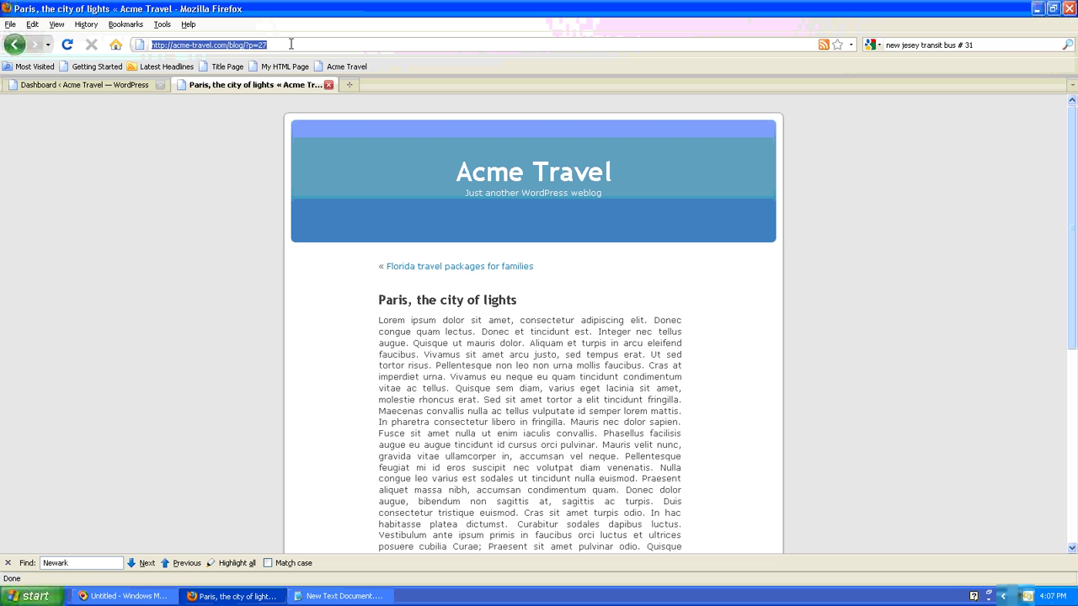
click(290, 44)
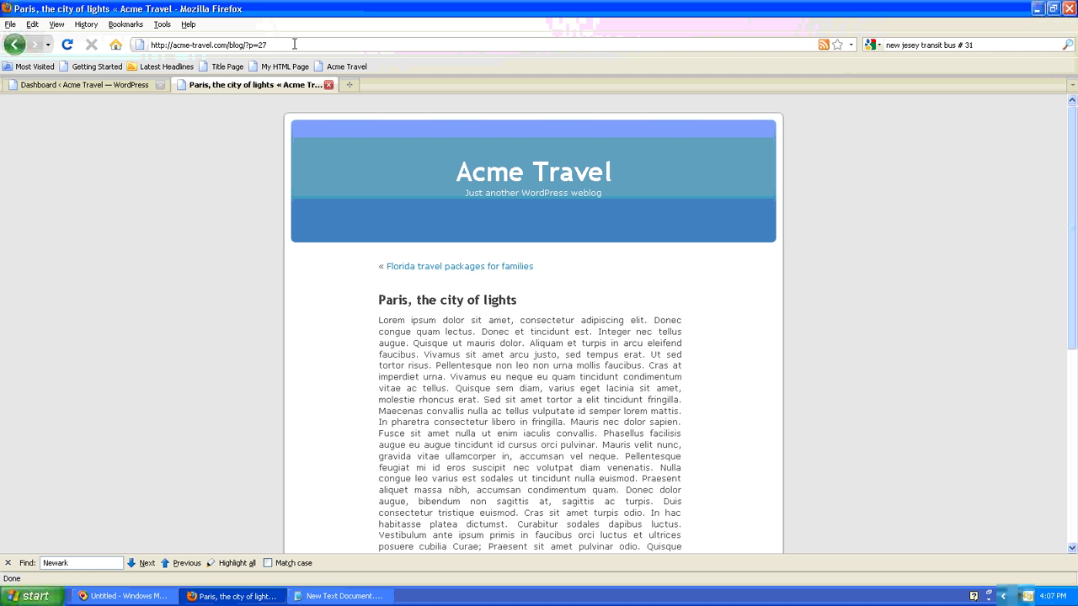
- Return to the WordPress dashboard and open the Permalink Settings page
click(117, 87)
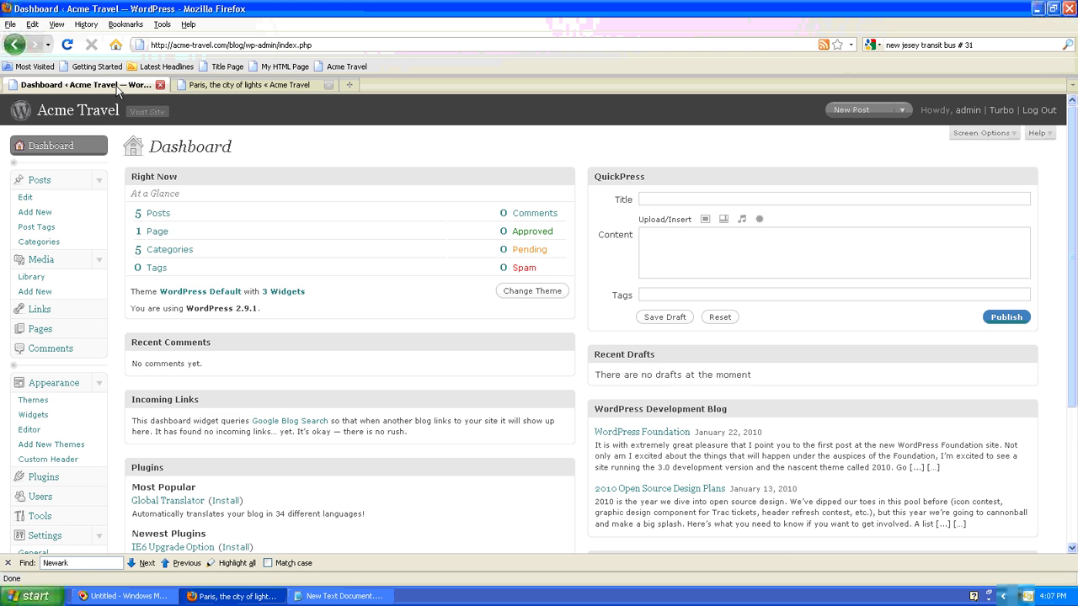
click(1074, 440)
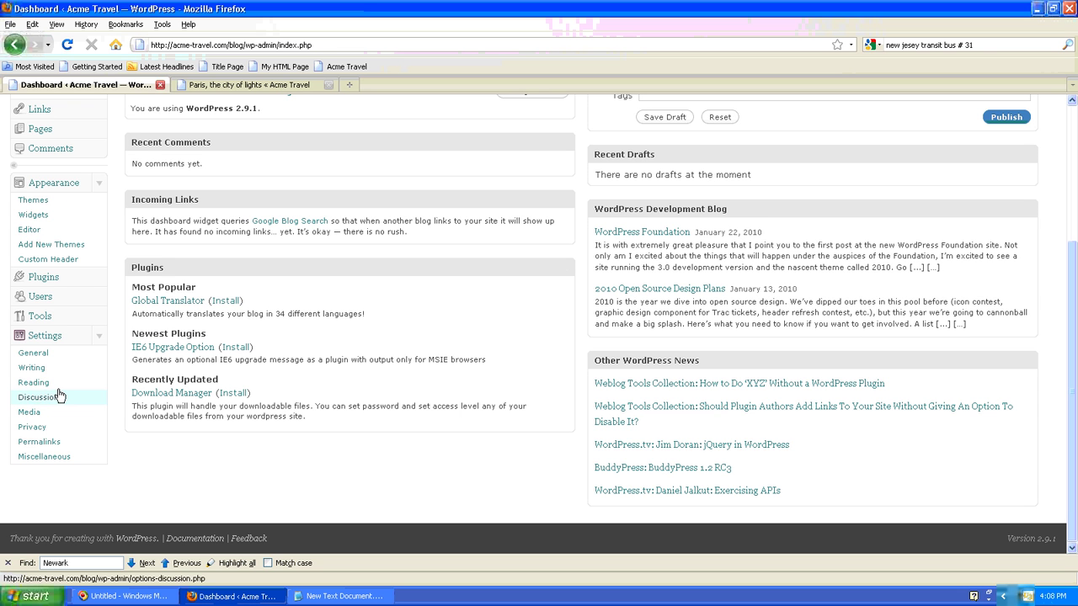
click(51, 443)
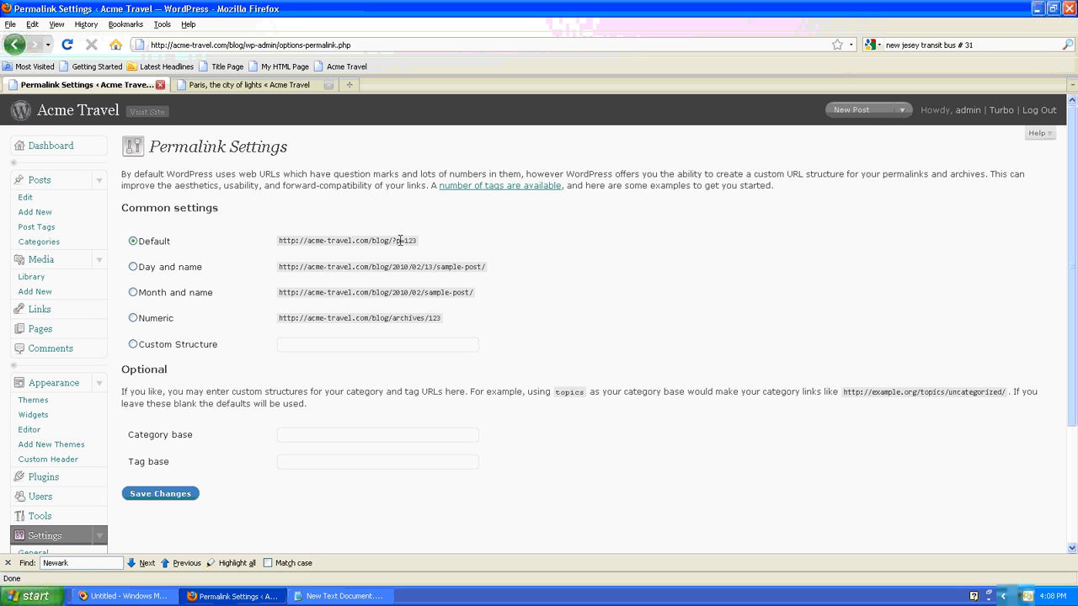
- Recheck the Paris post's address, and save the permalink structure as Day and name
click(289, 87)
key(ctrl+l)
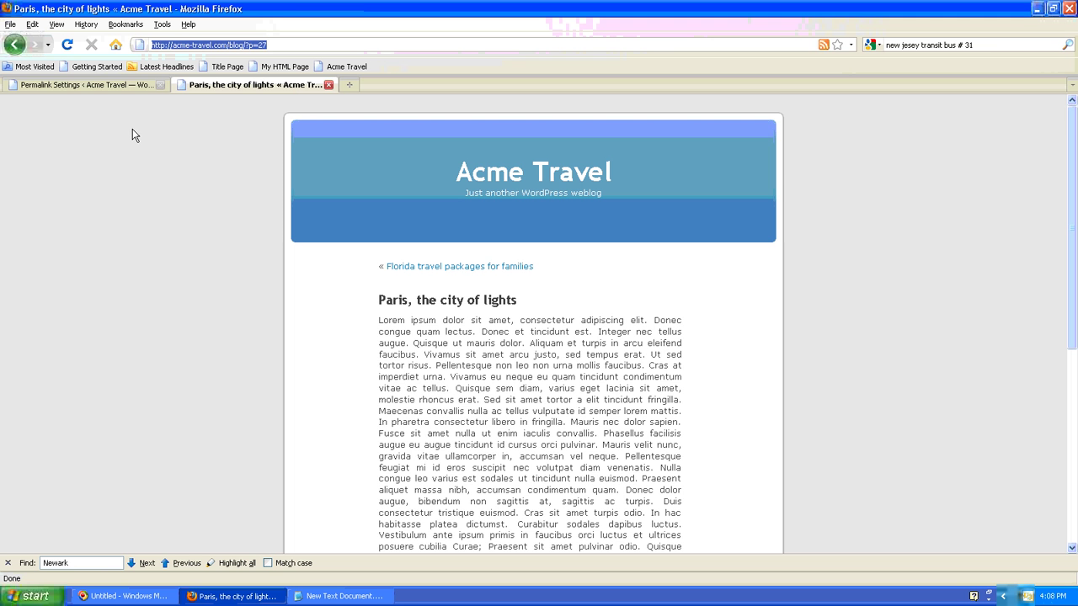
click(118, 84)
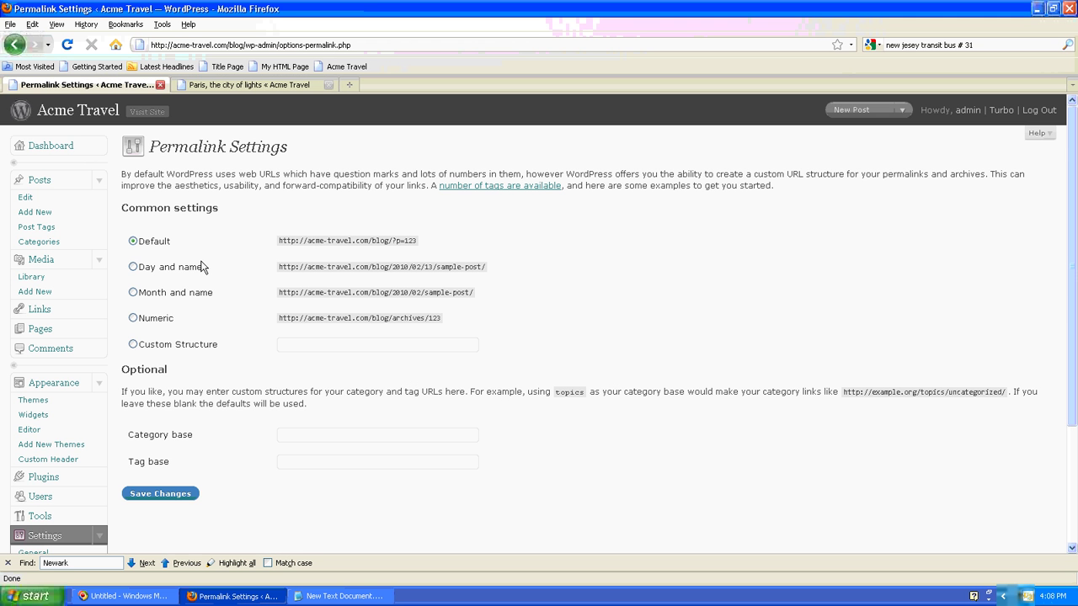
click(133, 267)
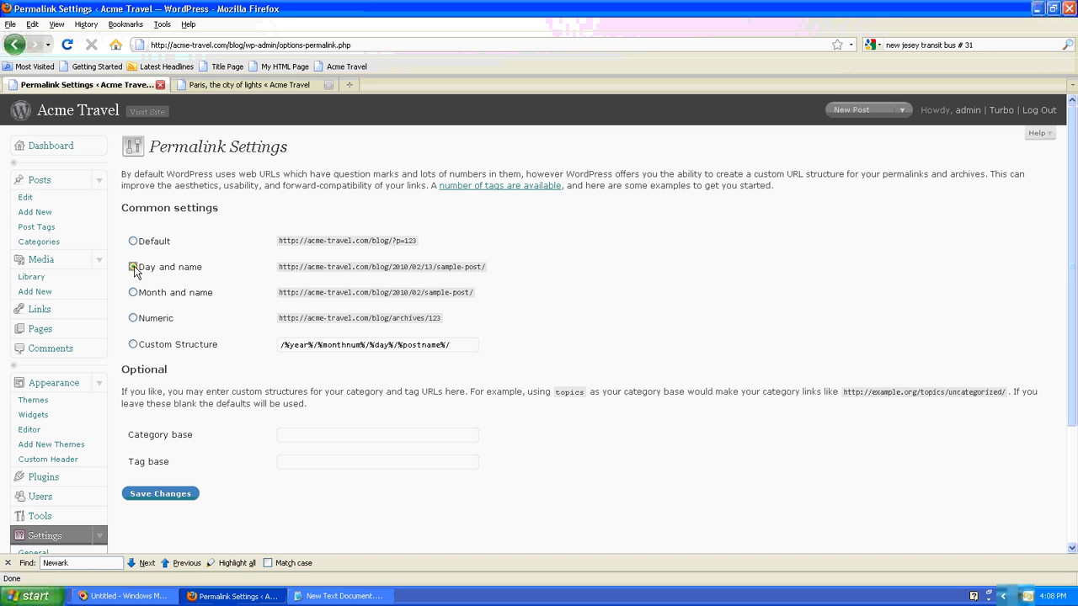
click(165, 500)
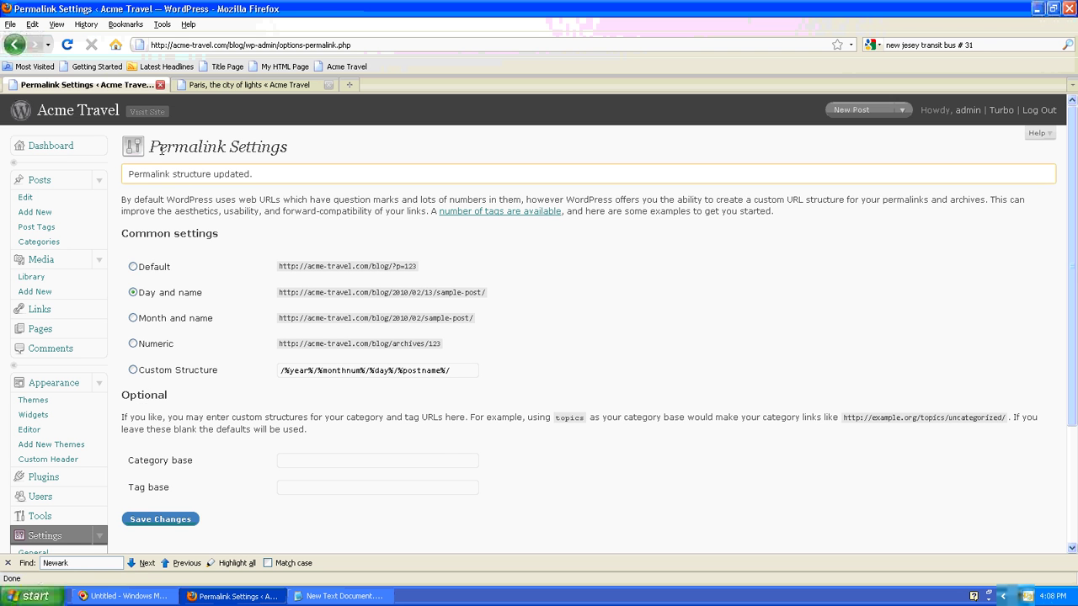
- Reopen the Paris post from the blog's home page and examine the date and post name parts of its address
click(256, 85)
click(505, 172)
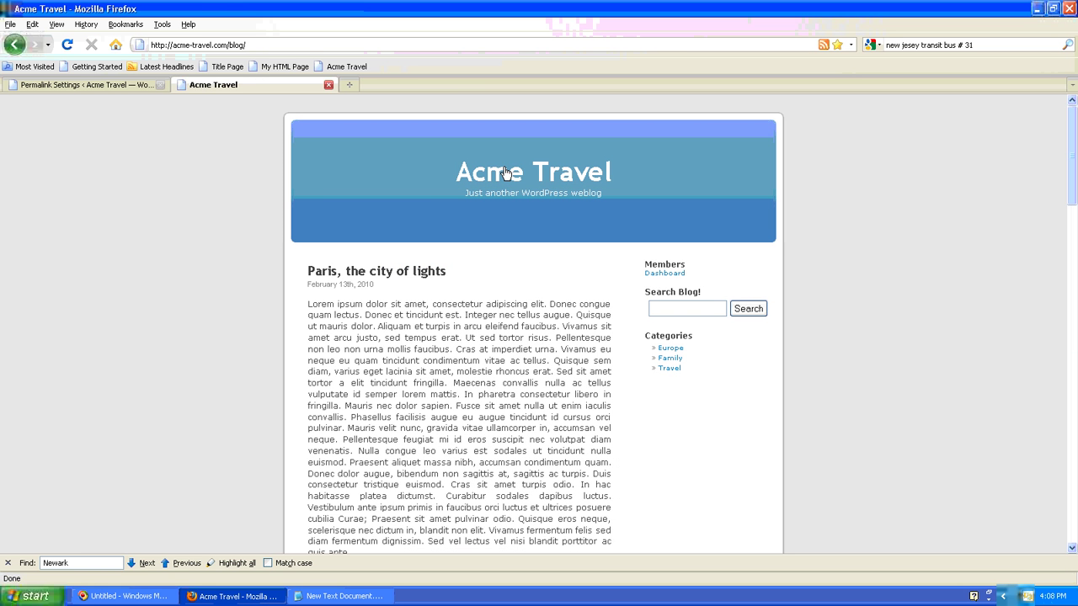
click(438, 270)
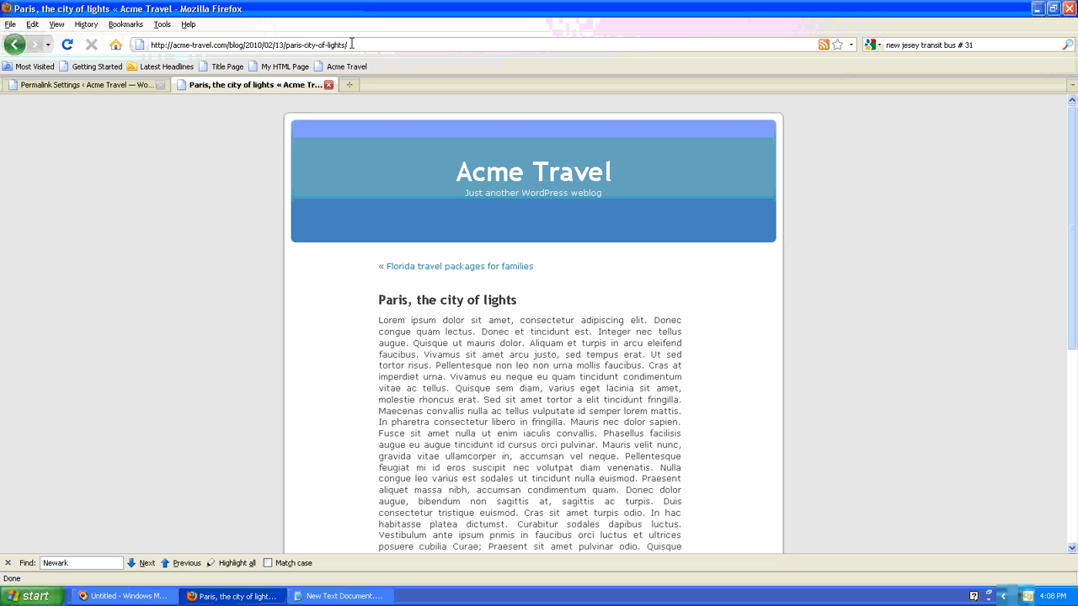
drag(352, 45, 162, 44)
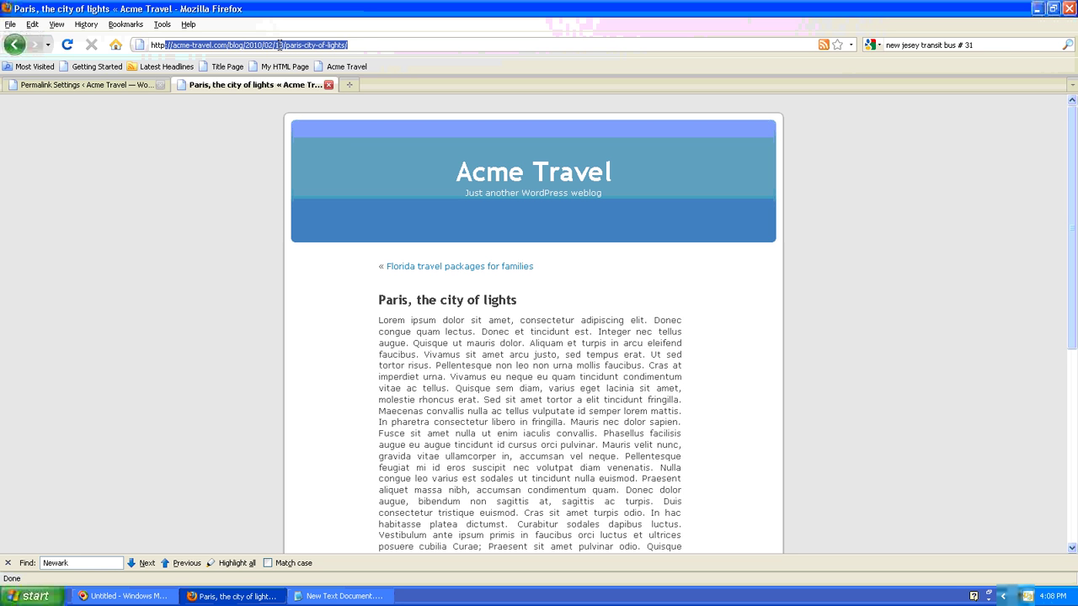
click(281, 45)
double_click(295, 45)
shift+click(364, 45)
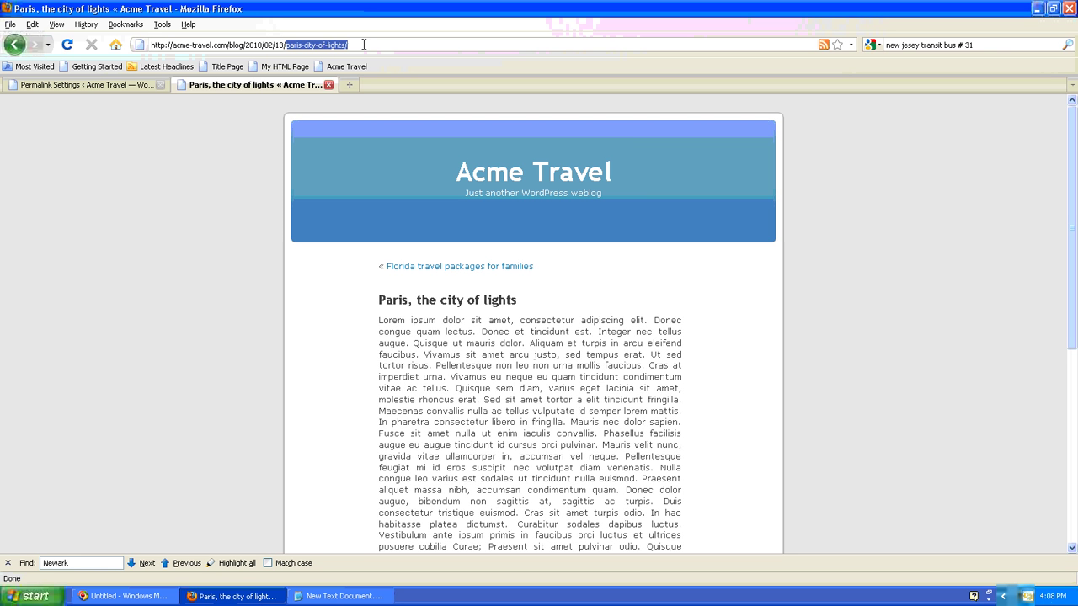
click(247, 45)
drag(247, 45, 347, 42)
click(199, 191)
- Select the Custom Structure permalink option and copy the pattern /%category%/%postname%/ from the Notepad text document
click(104, 86)
click(133, 370)
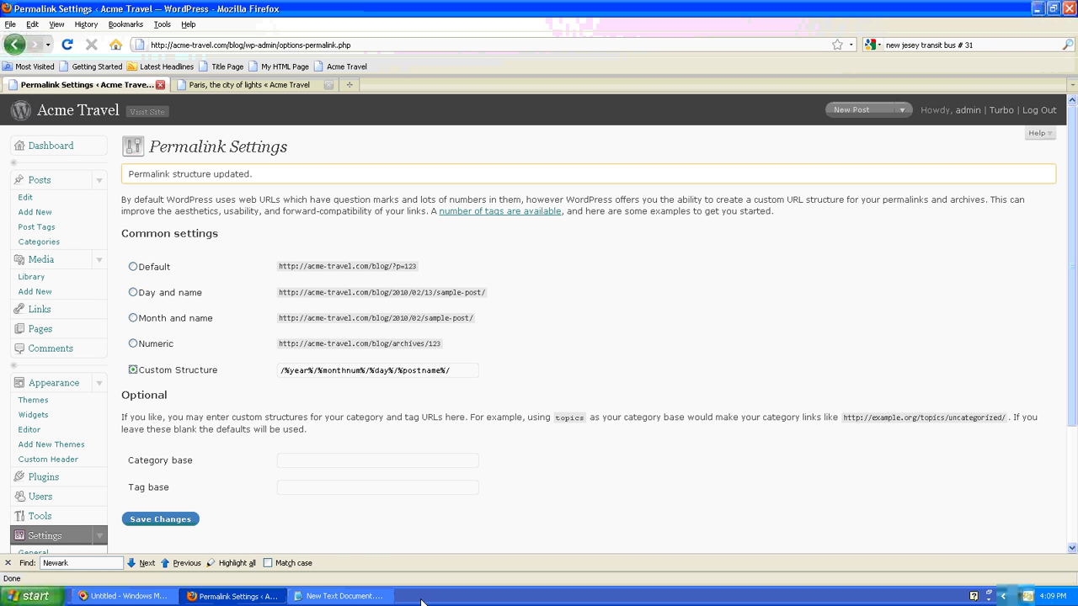
click(337, 596)
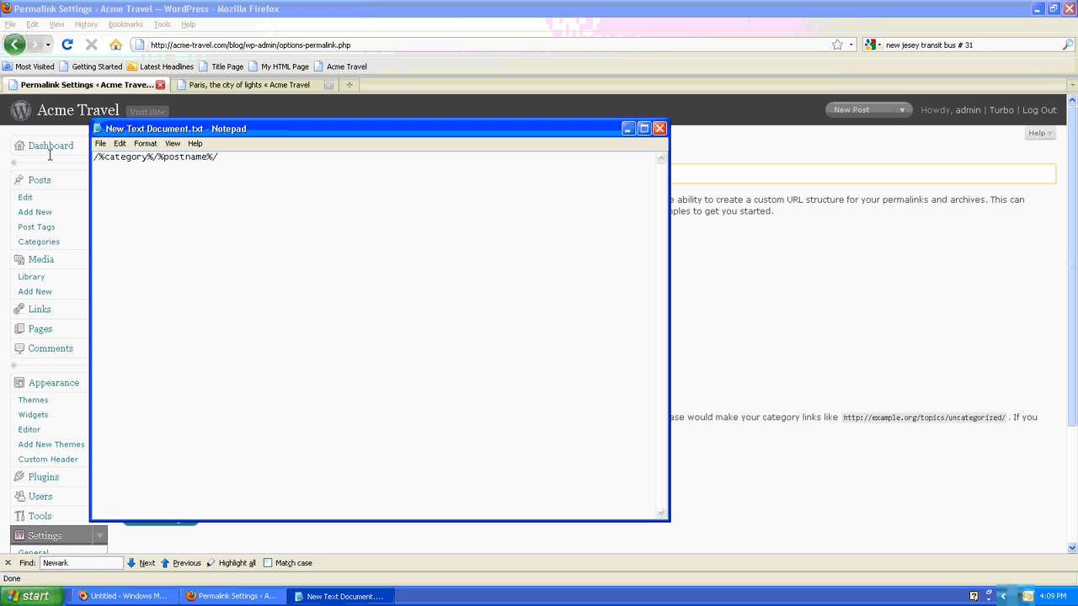
key(ctrl+a)
key(ctrl+c)
key(alt+Tab)
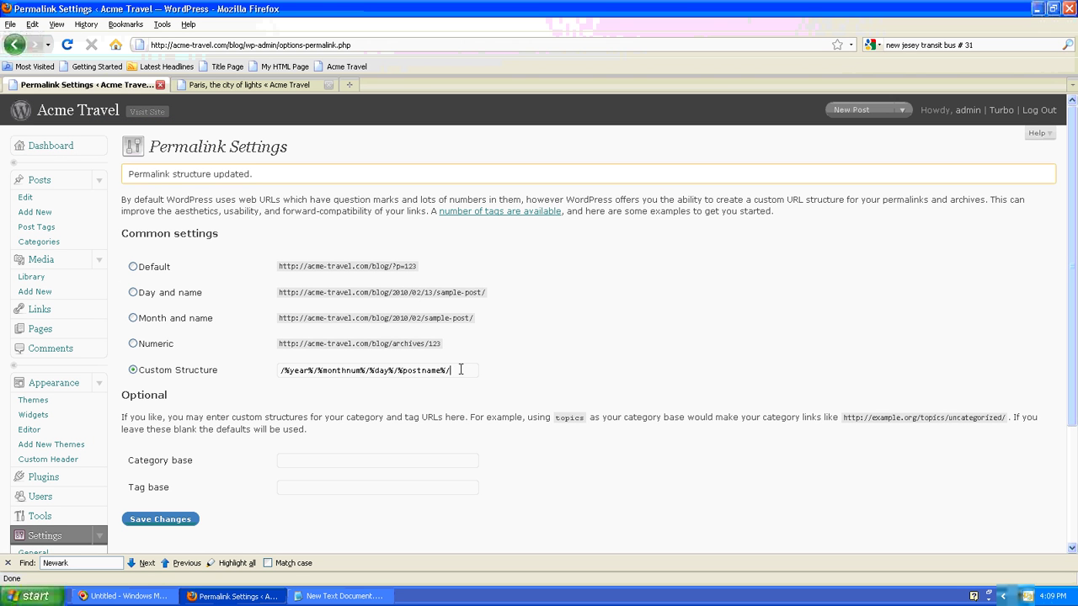
- Replace the custom permalink structure with /%category%/%postname%/ and save the changes
drag(459, 368, 250, 367)
key(Delete)
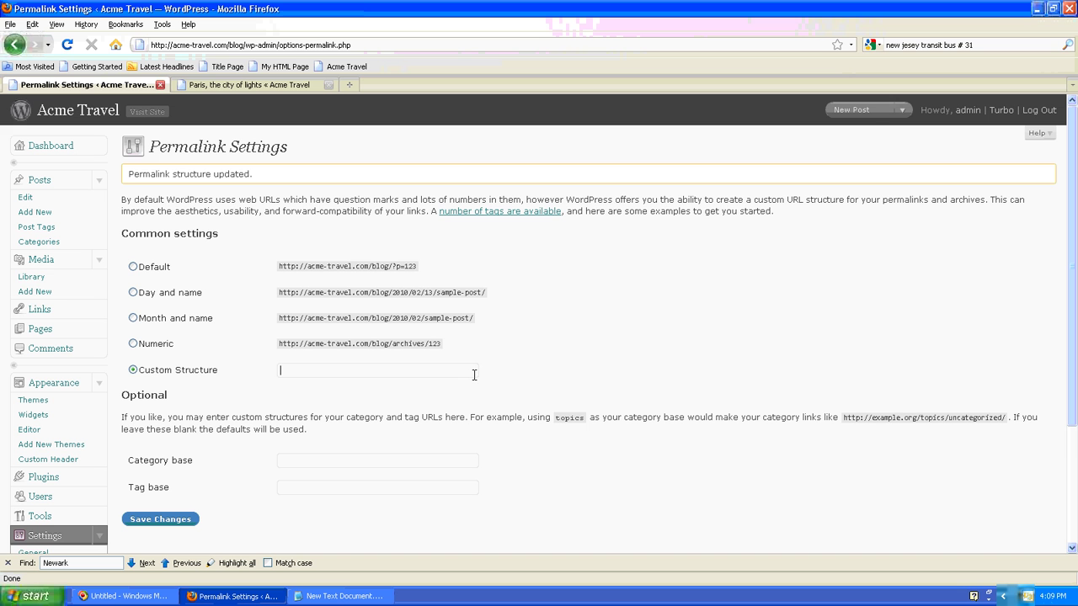
key(ctrl+v)
click(158, 522)
- Reopen the Paris post from the blog's home page and examine the category and post name parts of its address
click(267, 80)
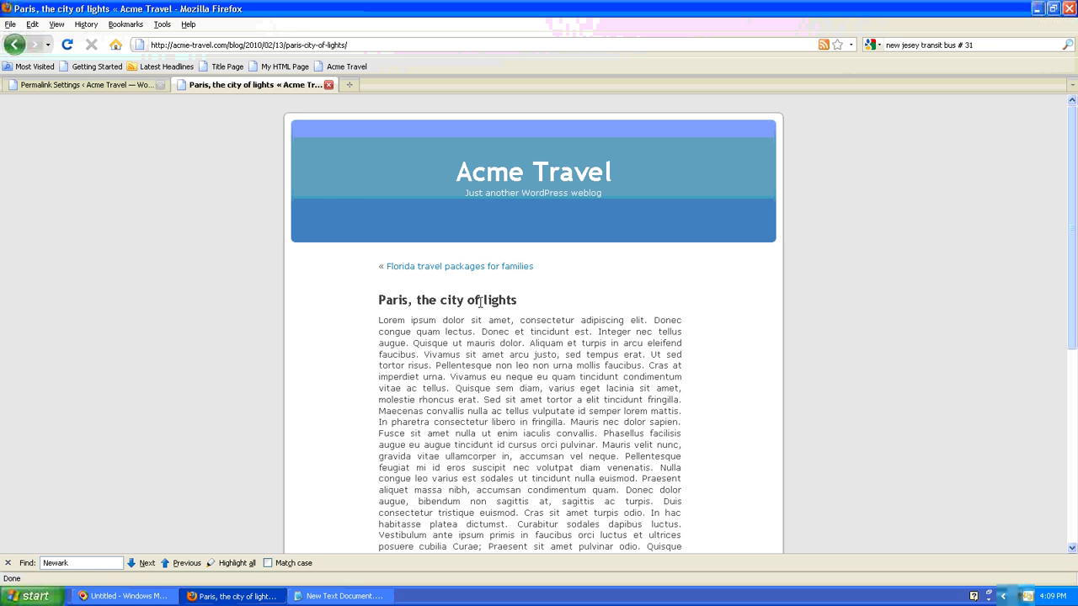
click(524, 173)
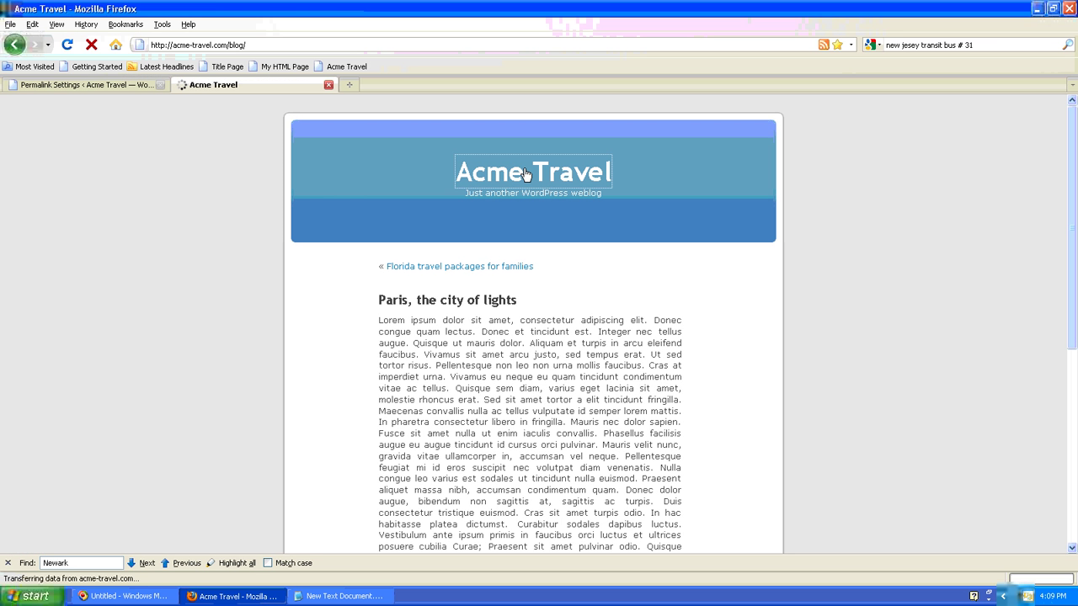
click(432, 270)
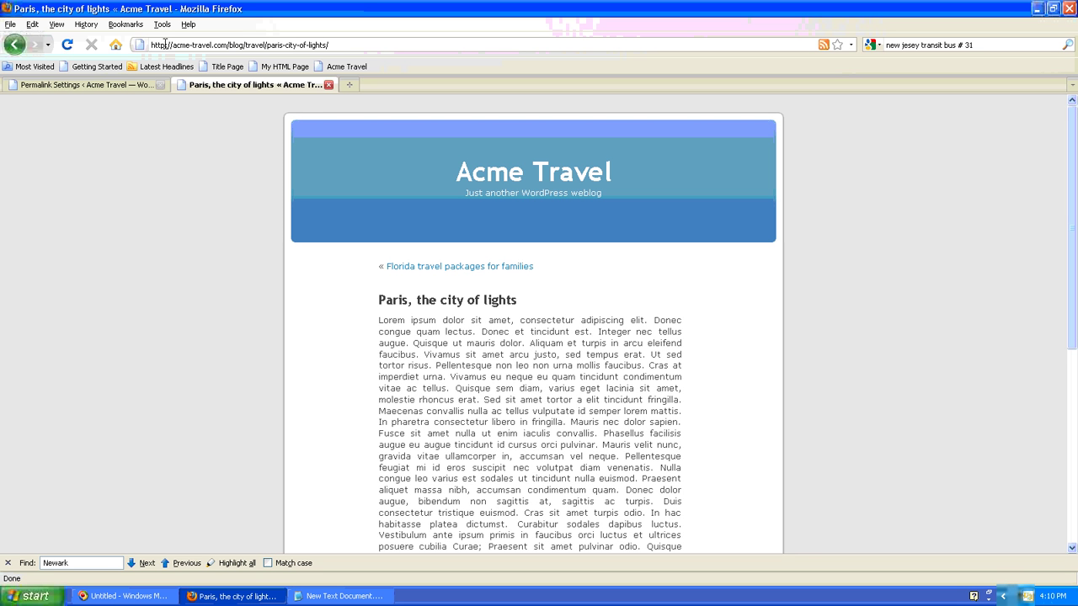
double_click(239, 45)
drag(245, 44, 262, 46)
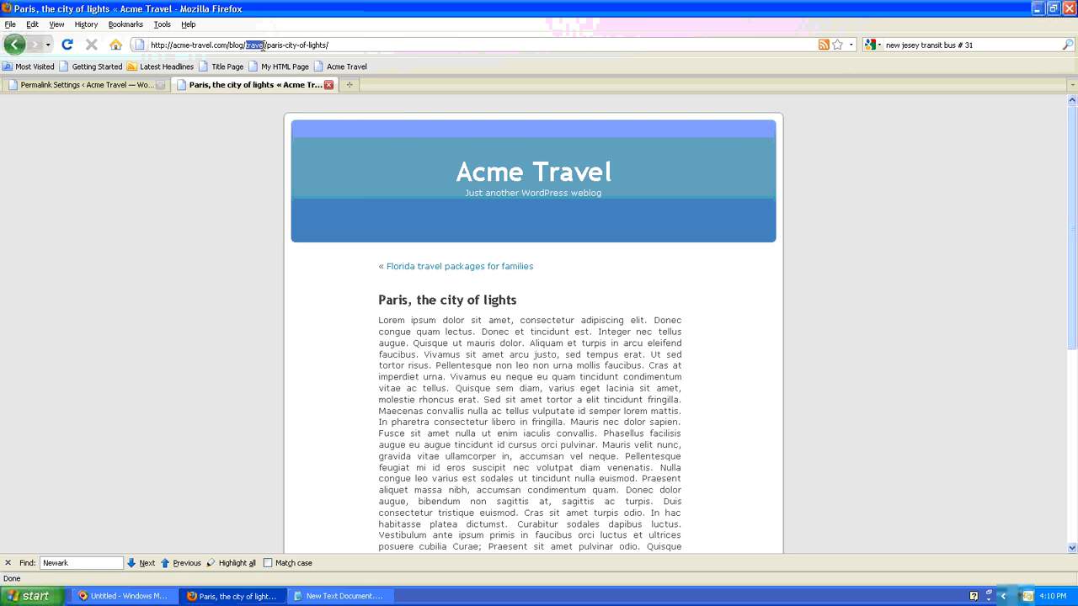
click(365, 45)
drag(267, 44, 335, 45)
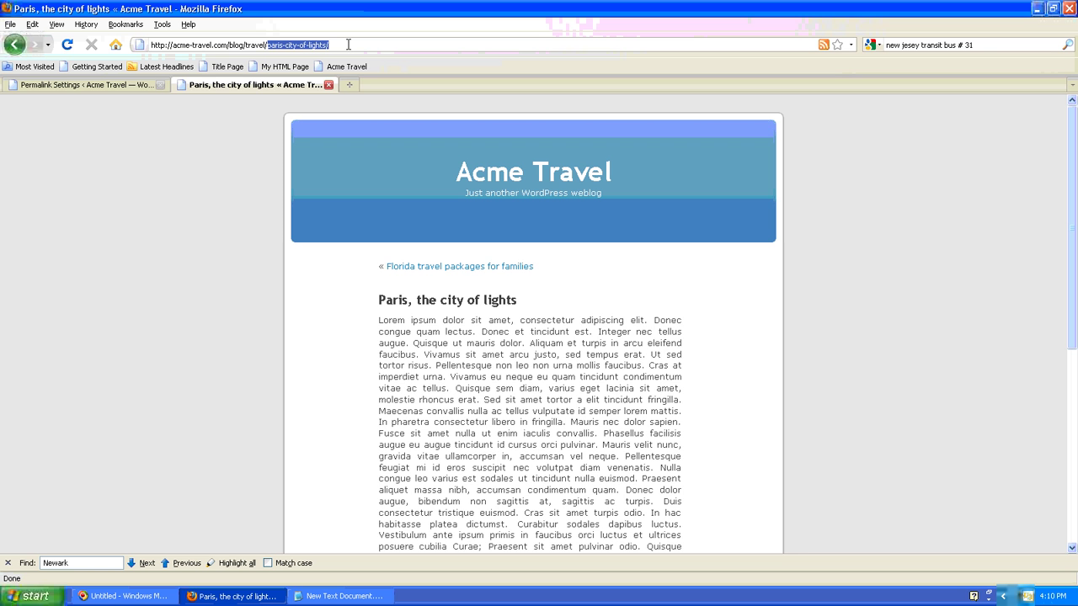
click(348, 45)
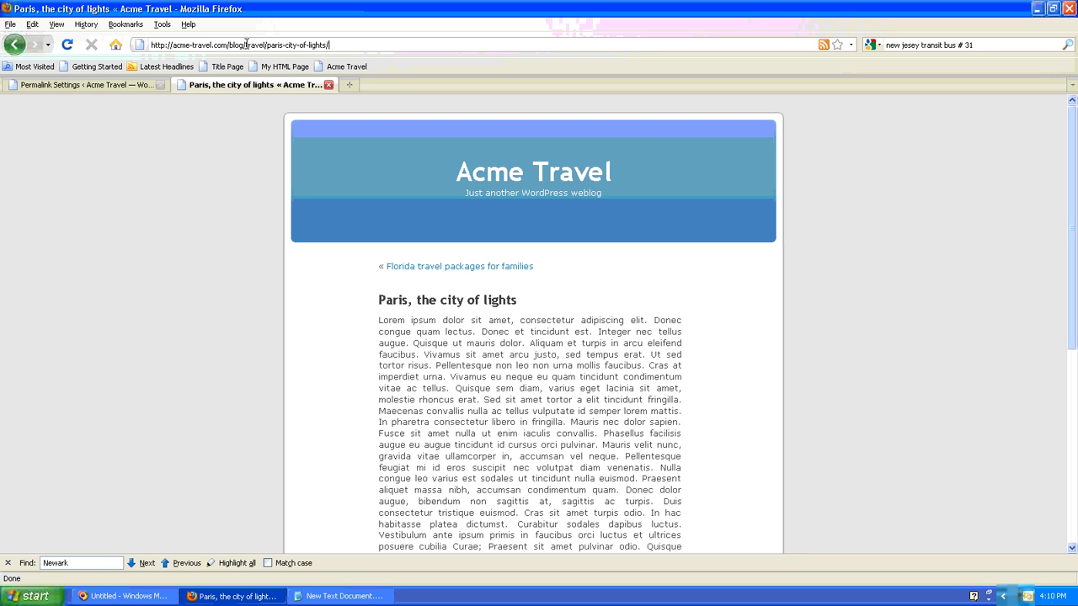
drag(246, 45, 331, 44)
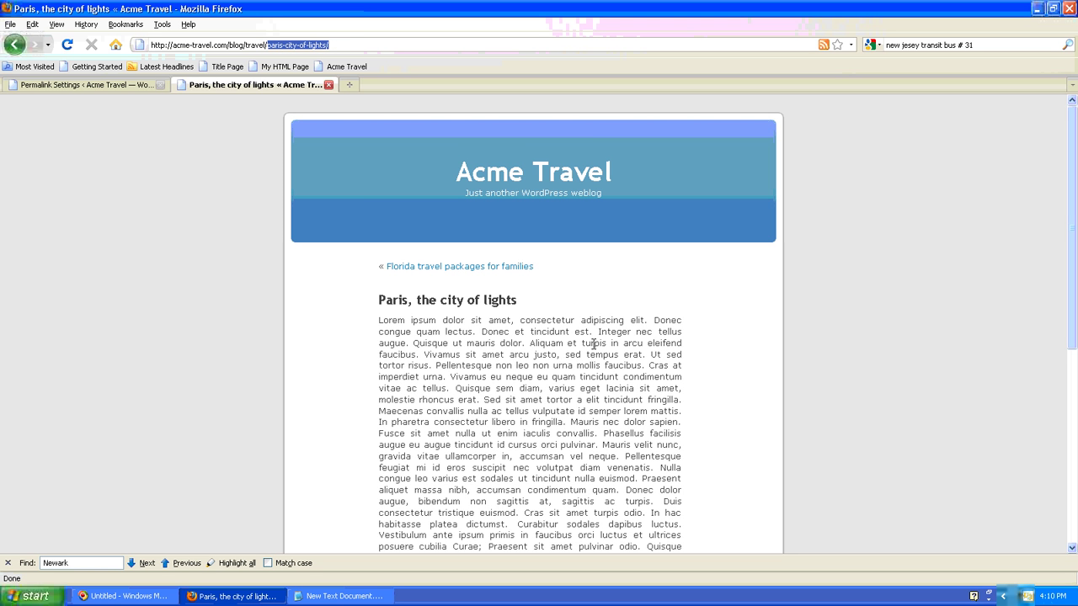
- Return to the bookmarked tutorial title page
click(878, 245)
click(227, 66)
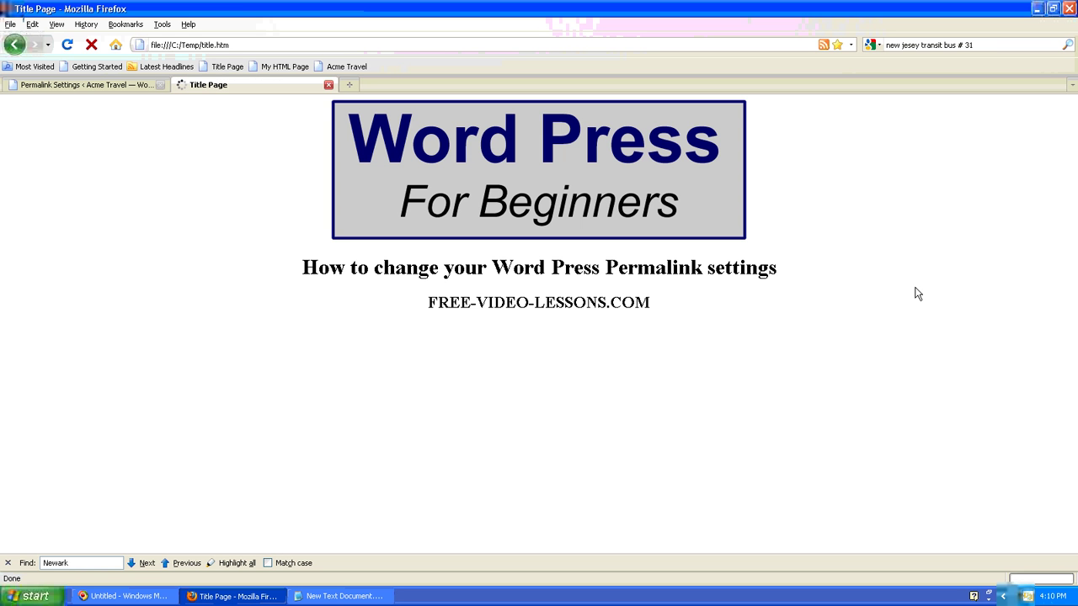